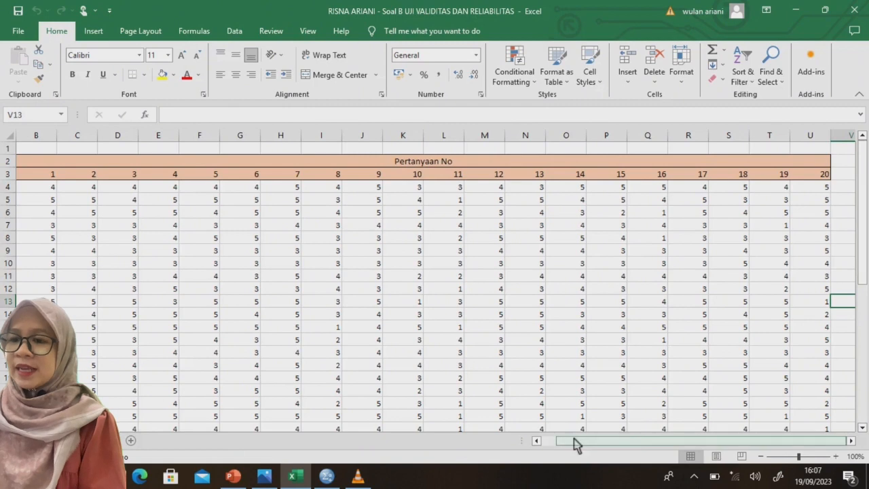
Step: Add the heading TOTAL in cell V3, beside the question 20 column of the questionnaire table
drag(630, 439, 591, 442)
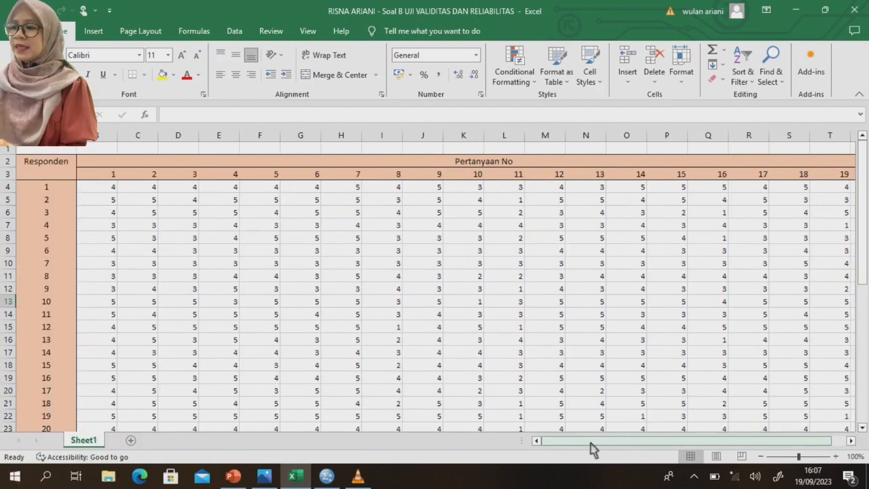
drag(862, 210, 863, 267)
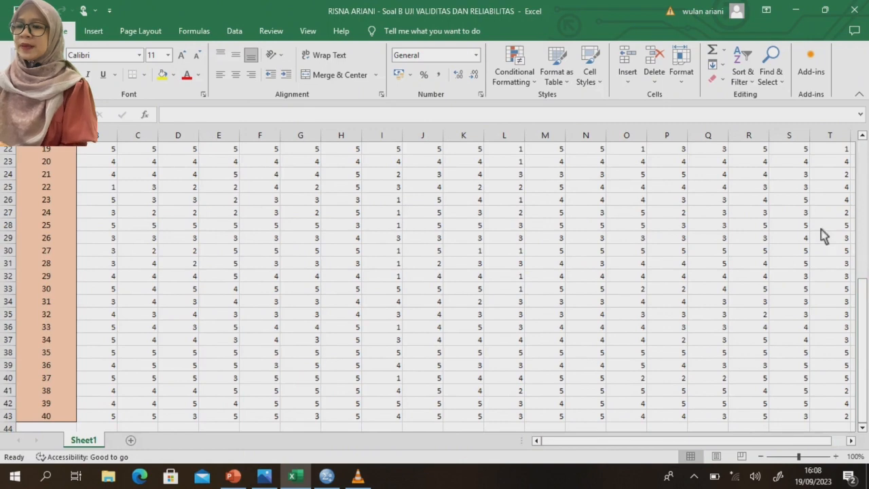
drag(863, 297, 866, 159)
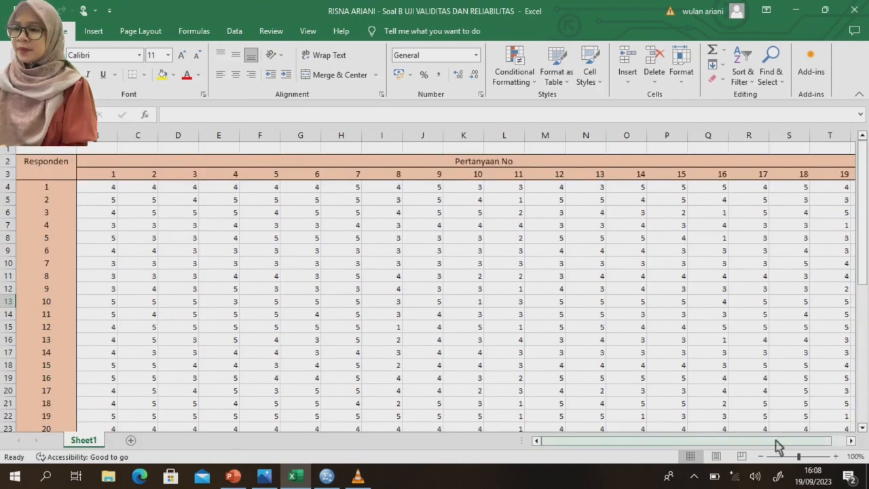
drag(778, 446, 817, 442)
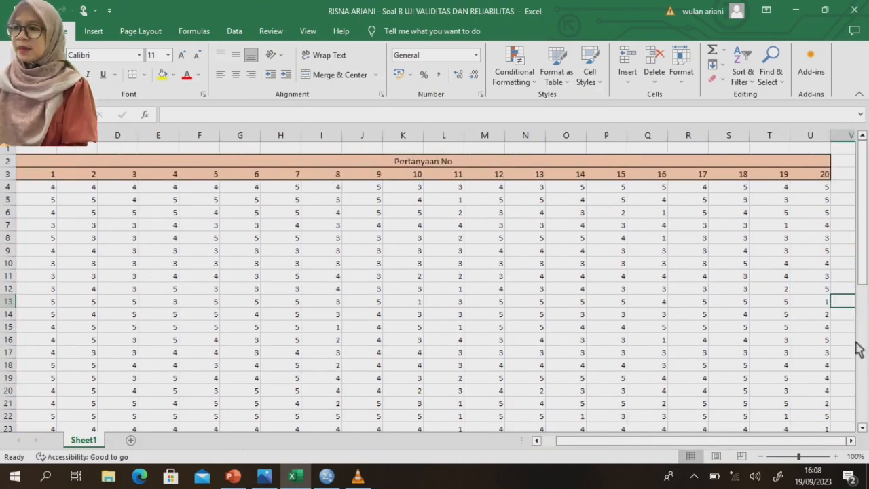
click(850, 177)
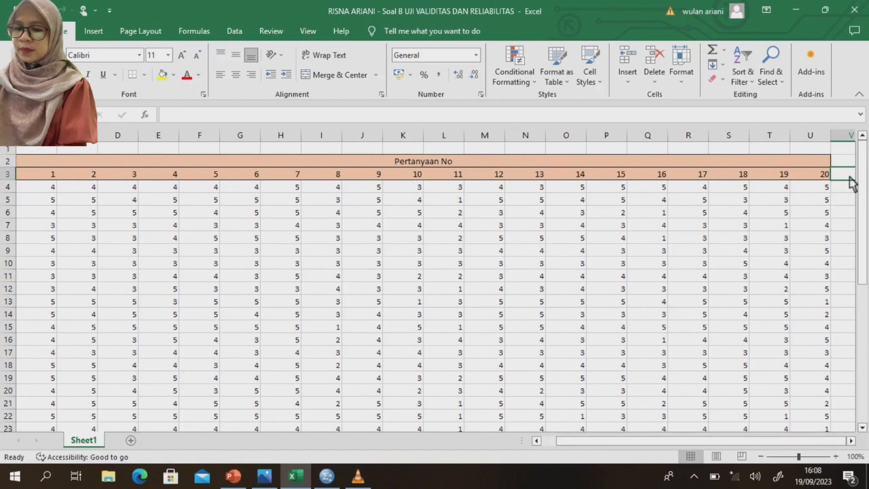
text(TOTAL)
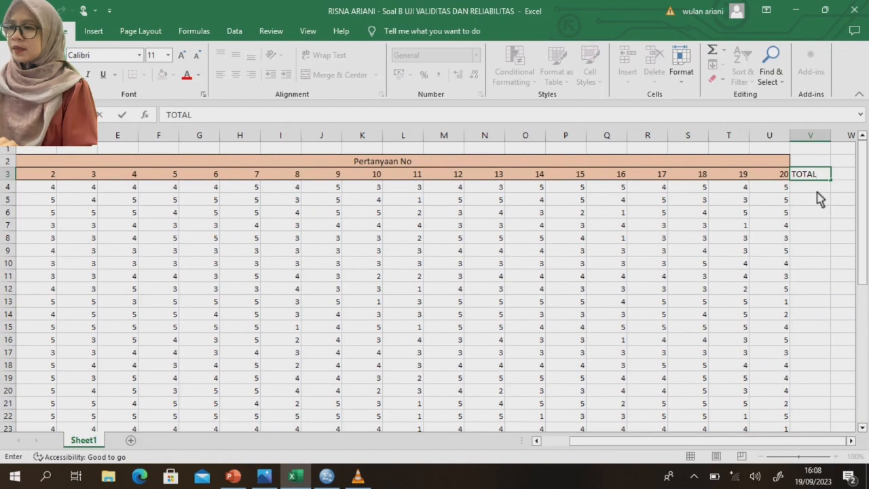
key(Return)
Step: Calculate the first respondent's total score in V4 with the formula =SUM(B4:U4)
text(=)
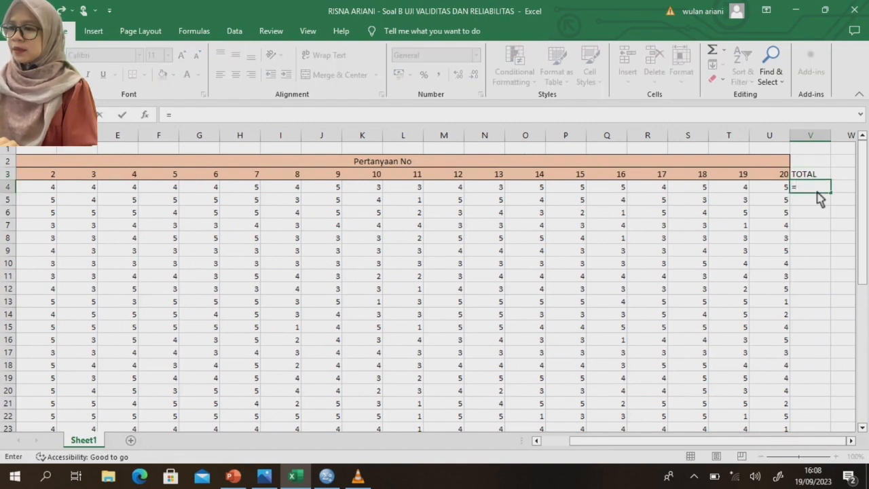
text(SU)
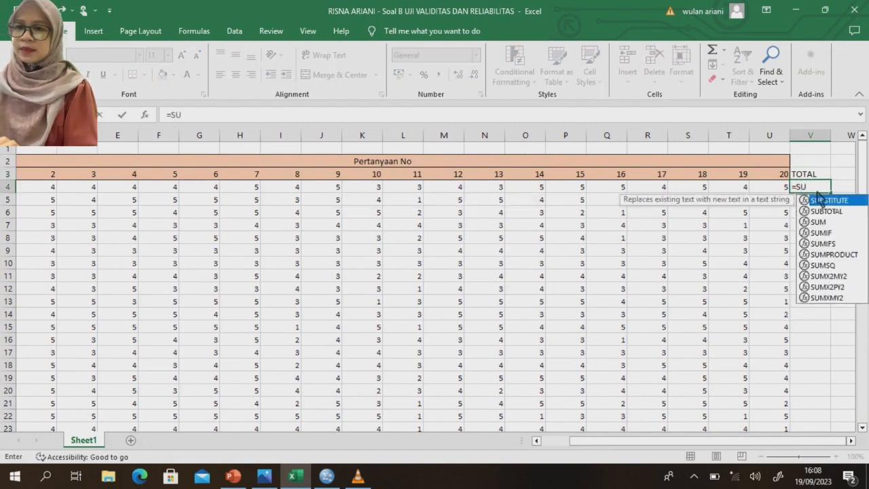
text(M()
scroll(113, 194, left, 3)
click(110, 190)
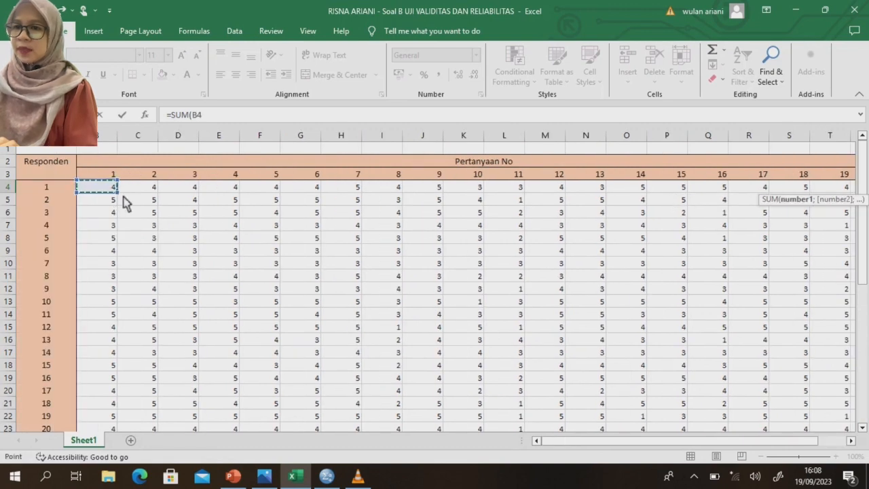
drag(112, 189, 224, 189)
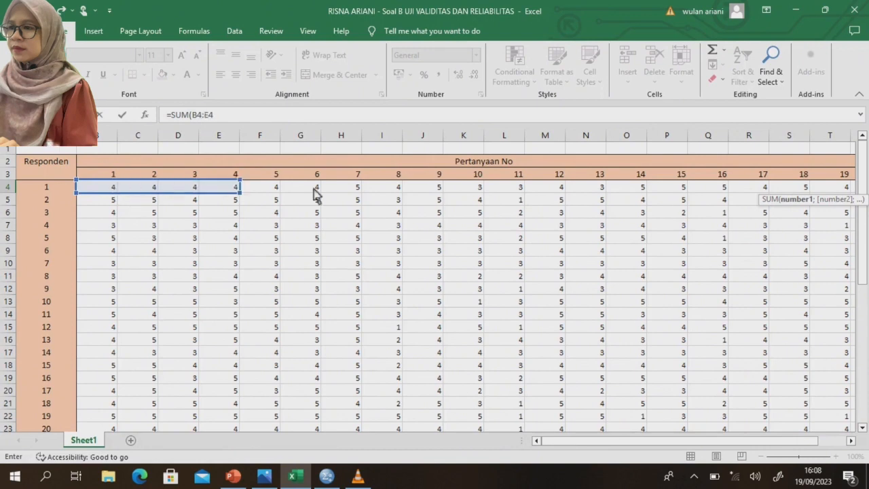
drag(314, 193, 746, 182)
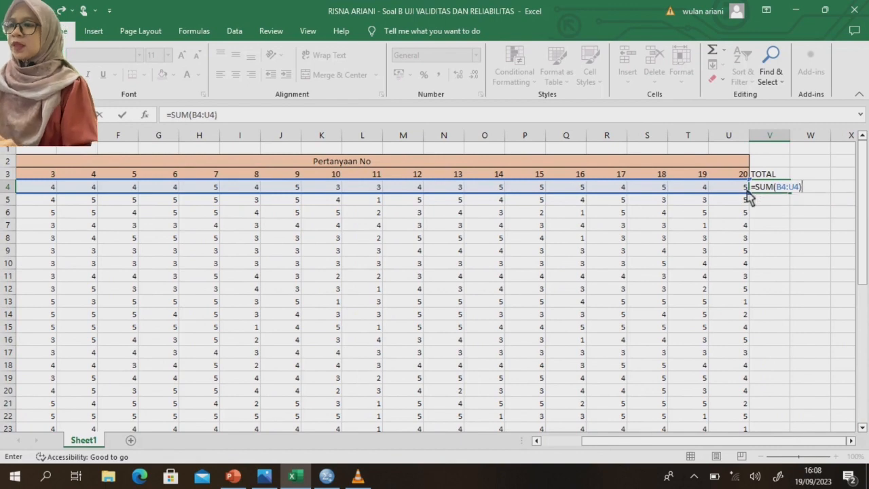
key(Return)
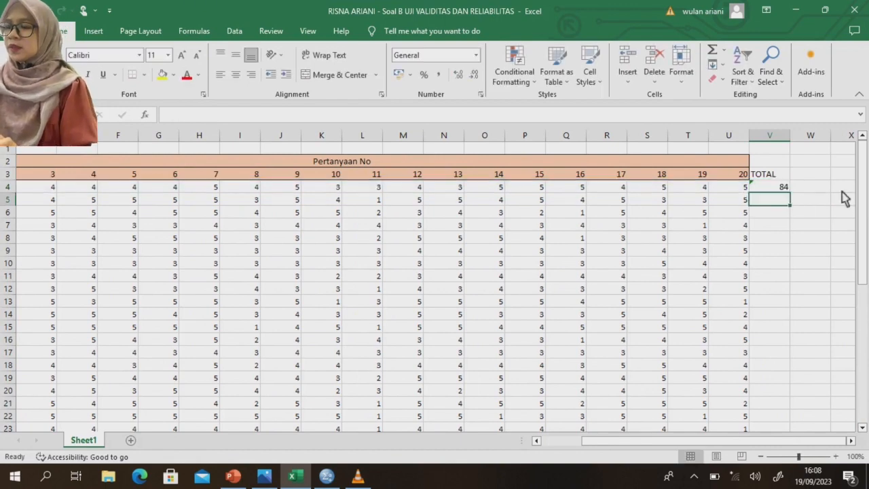
Step: Fill the total formula from V4 down to V43 so it covers all 40 respondents
click(784, 189)
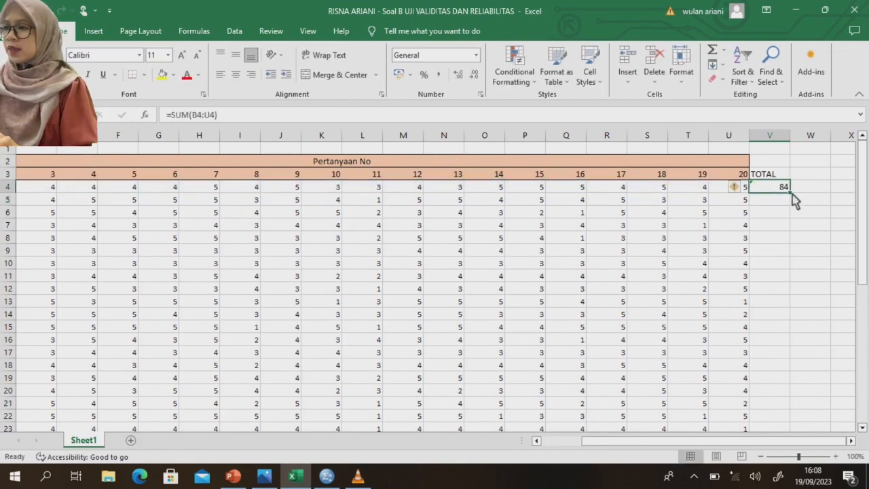
drag(792, 197, 772, 359)
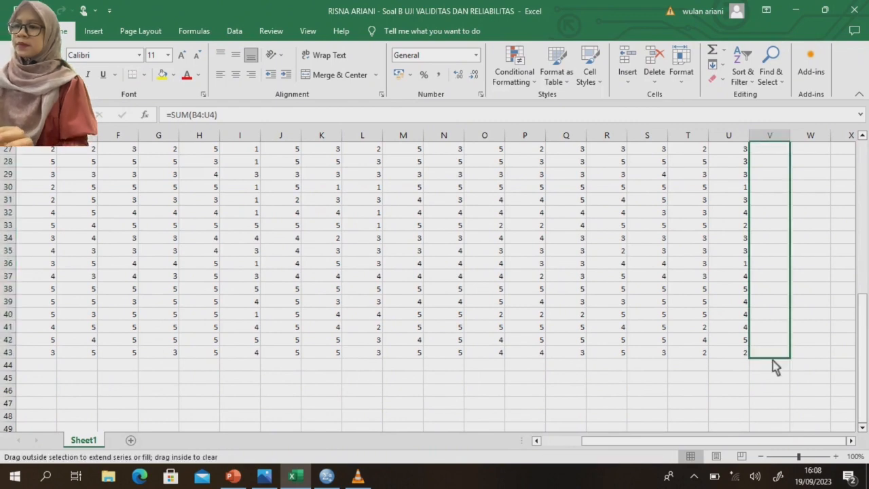
drag(772, 361, 772, 361)
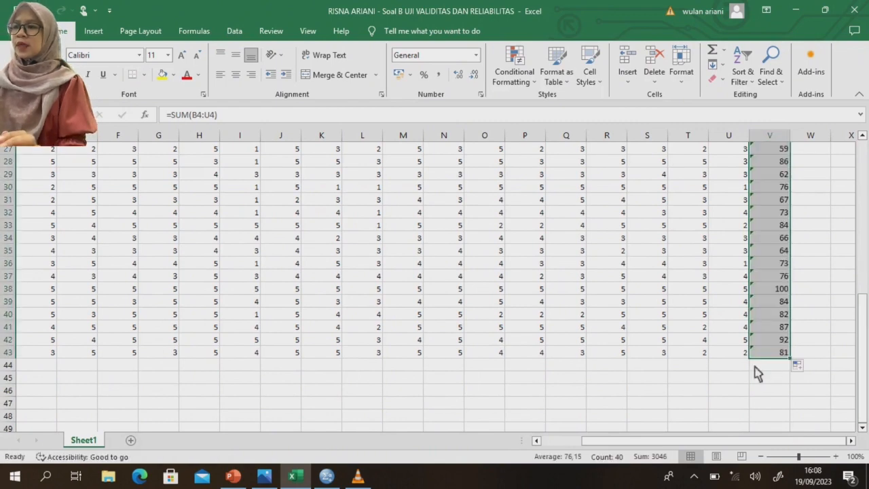
drag(862, 406, 862, 317)
scroll(423, 317, up, 4)
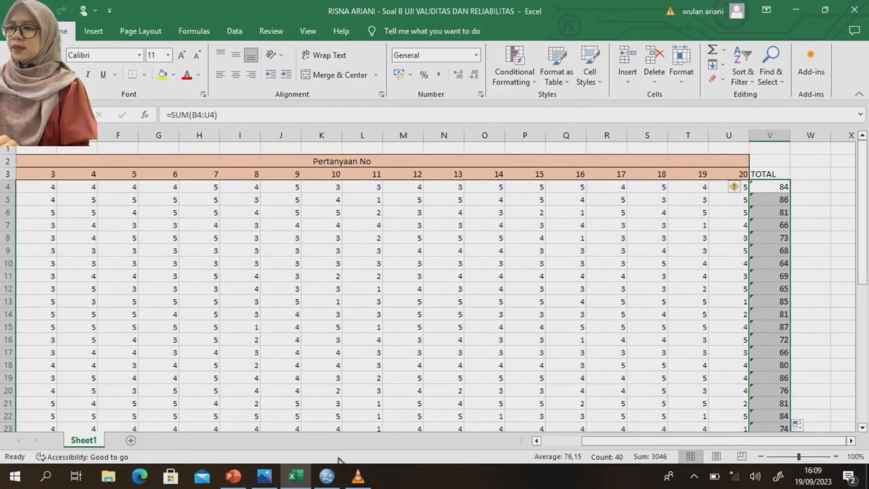
Step: Copy all scores and totals in B4:V43 and paste them into the empty SPSS data sheet
click(327, 477)
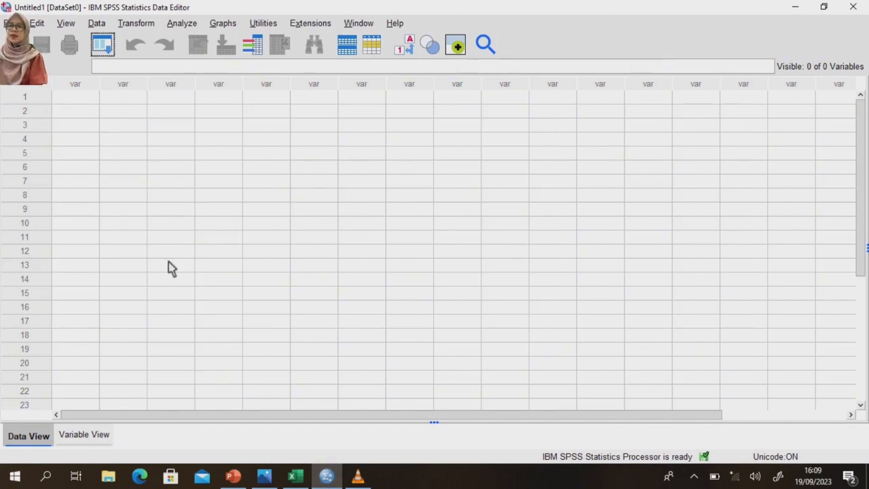
click(299, 477)
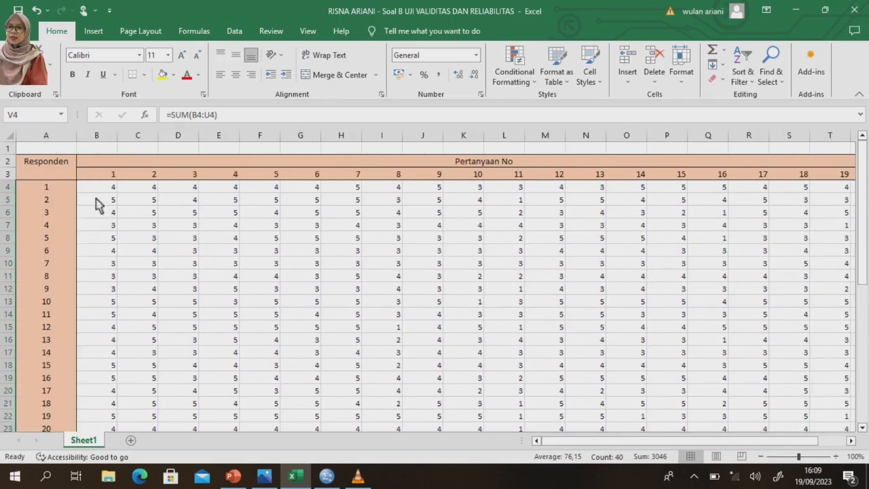
click(101, 191)
drag(106, 196, 811, 378)
right_click(681, 252)
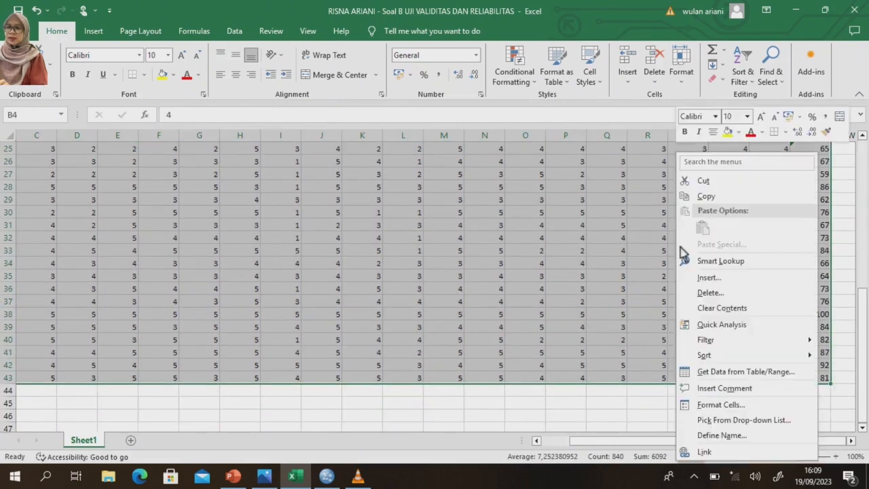
right_click(681, 251)
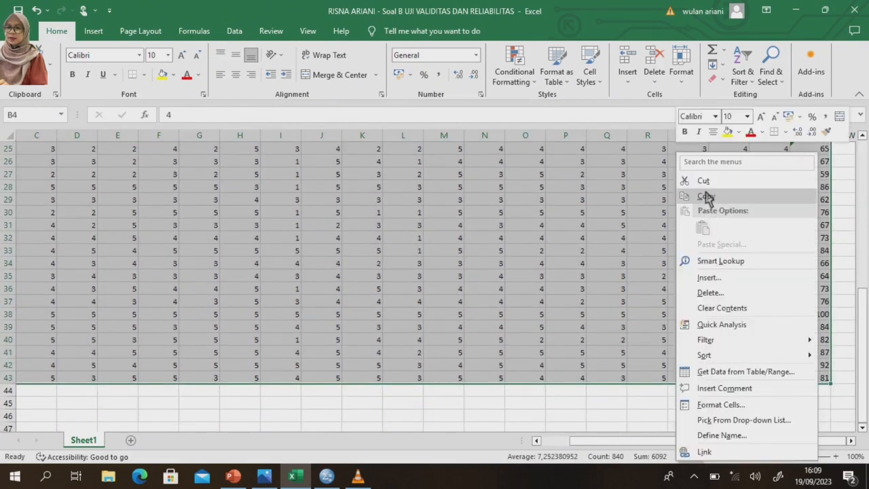
click(706, 196)
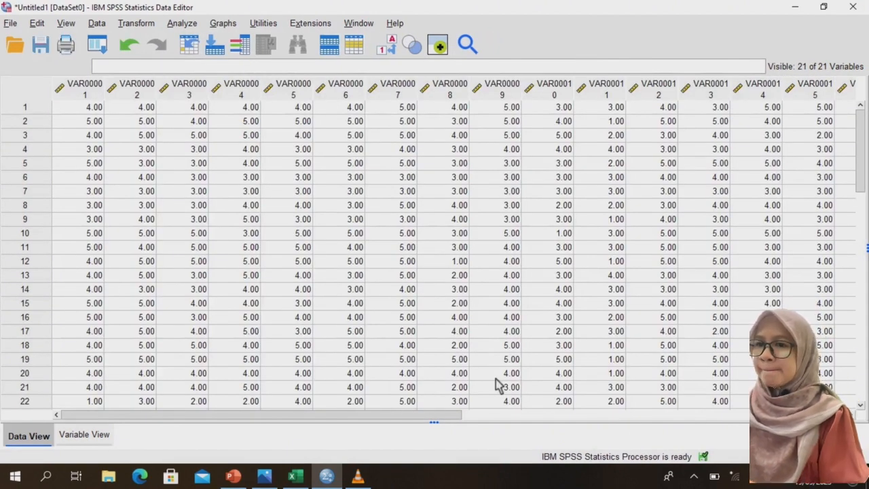
Step: Replace VAR000 with S in all variable names using Find and Replace on the Name column
key(ctrl+t)
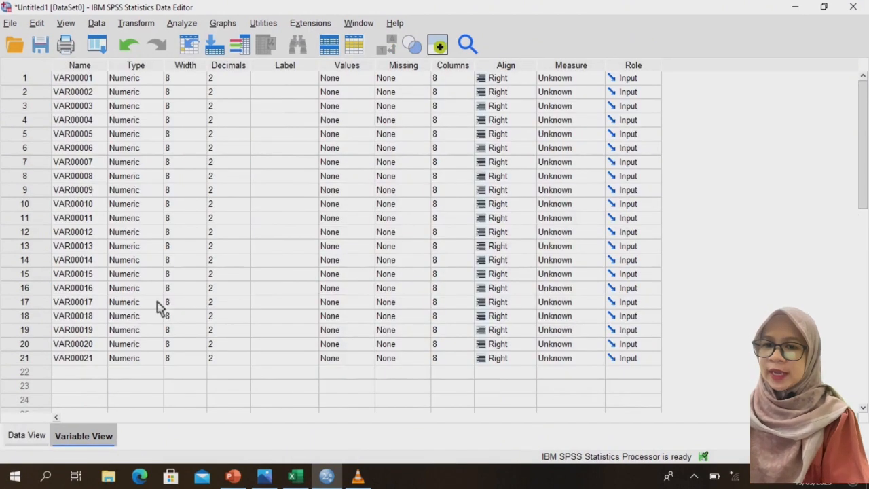
click(76, 80)
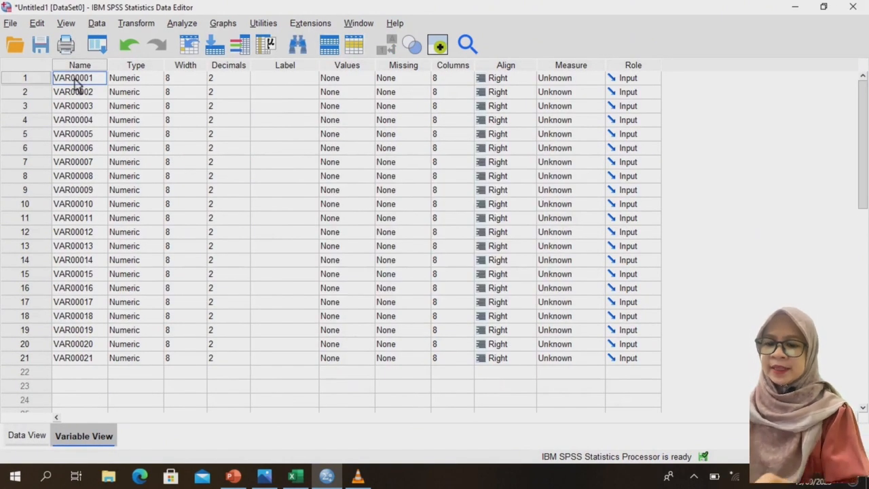
key(ctrl+f)
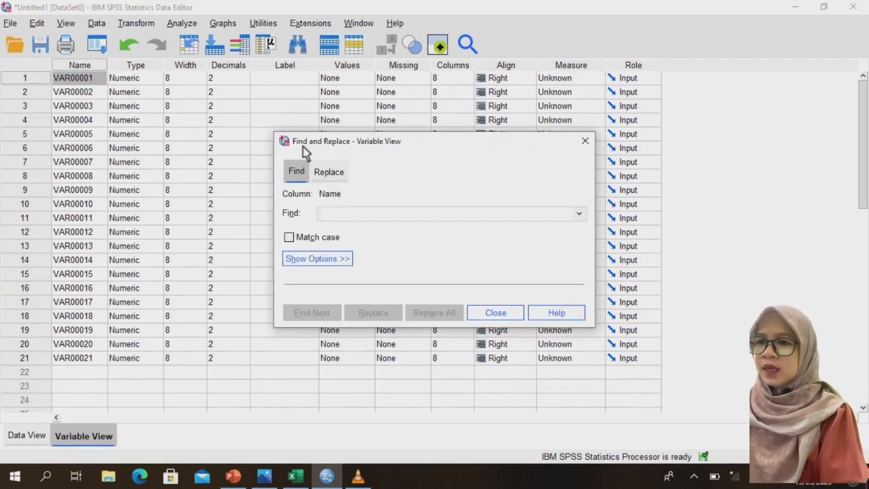
click(328, 172)
text(VAR000)
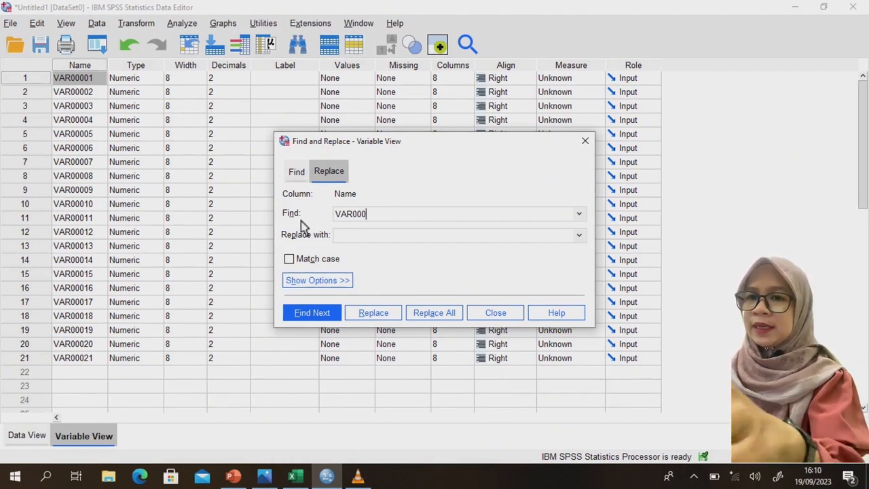
click(354, 236)
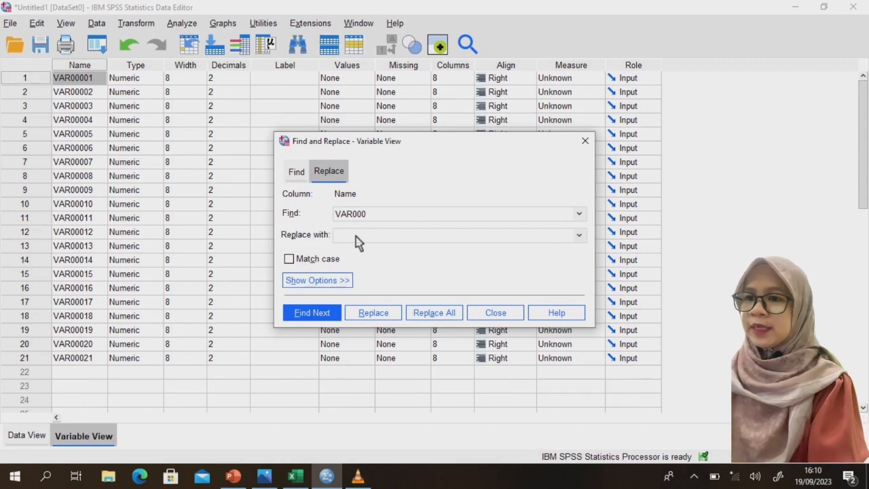
text(S)
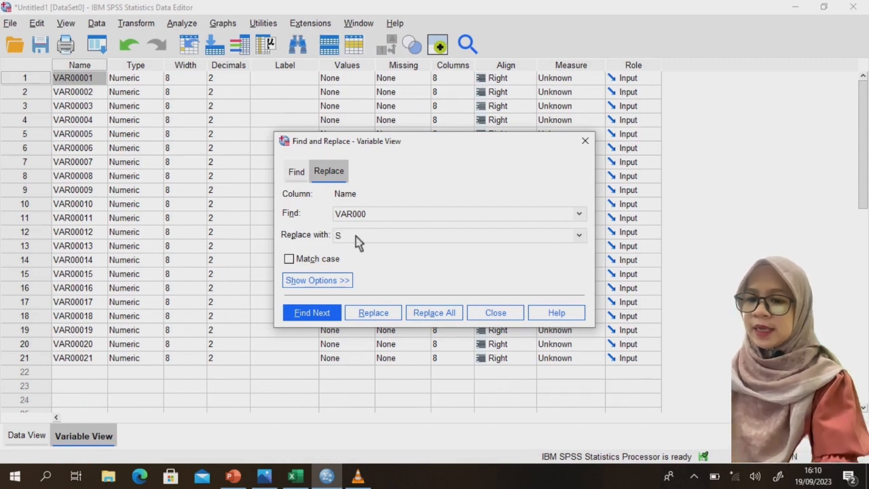
click(438, 319)
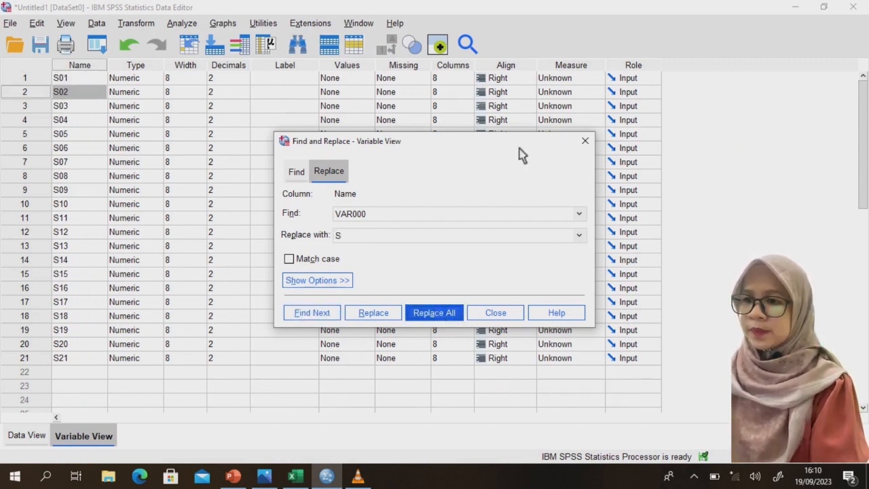
click(441, 316)
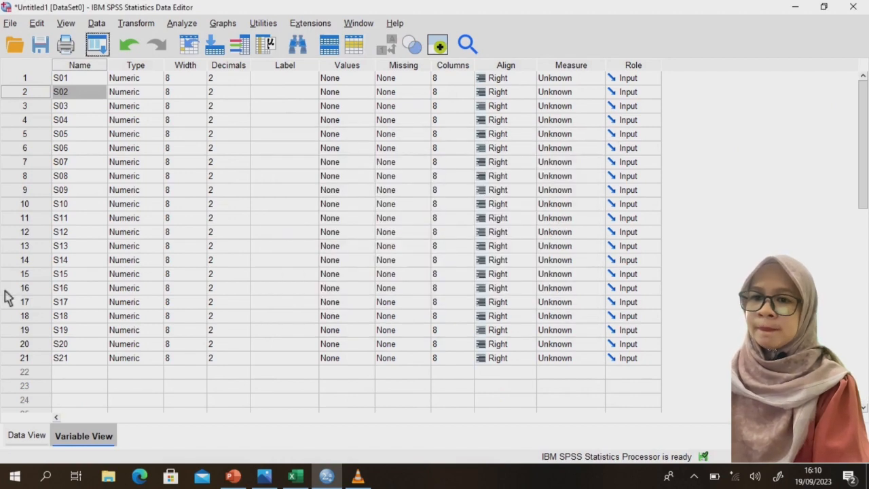
Step: Rename the last variable, S21, as TOTAL
double_click(77, 359)
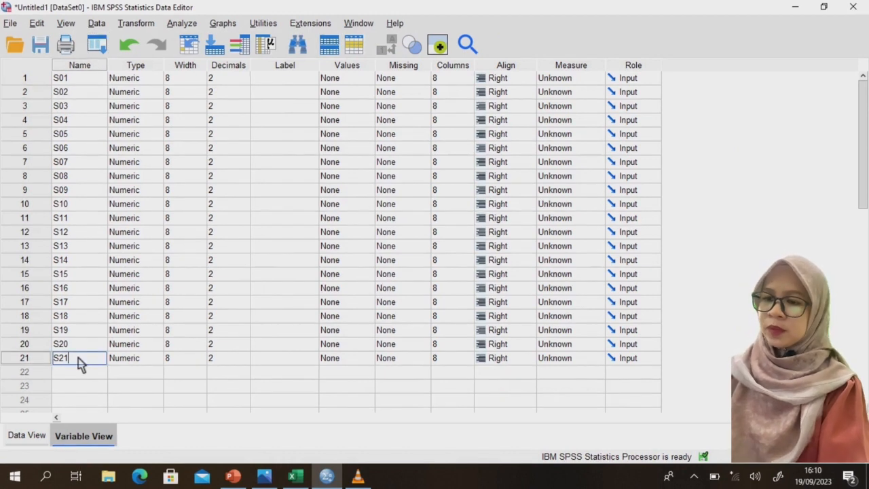
key(BackSpace)
key(BackSpace)
key(BackSpace)
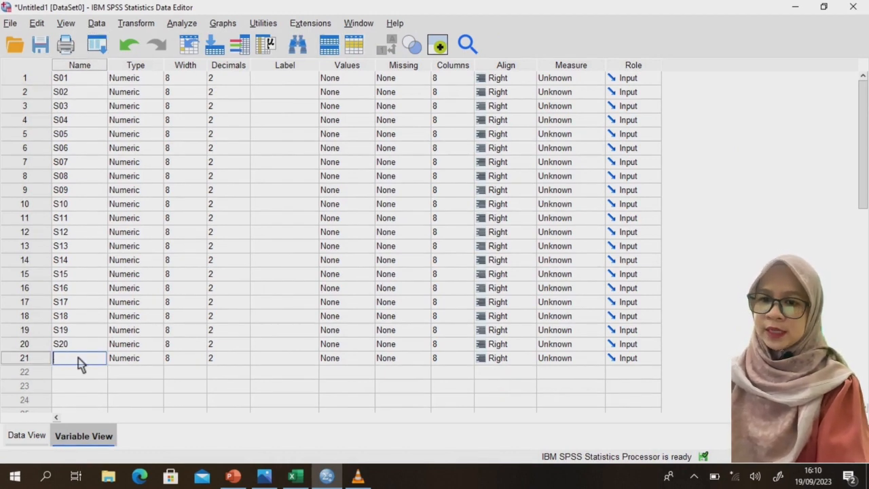
text(TOTAL)
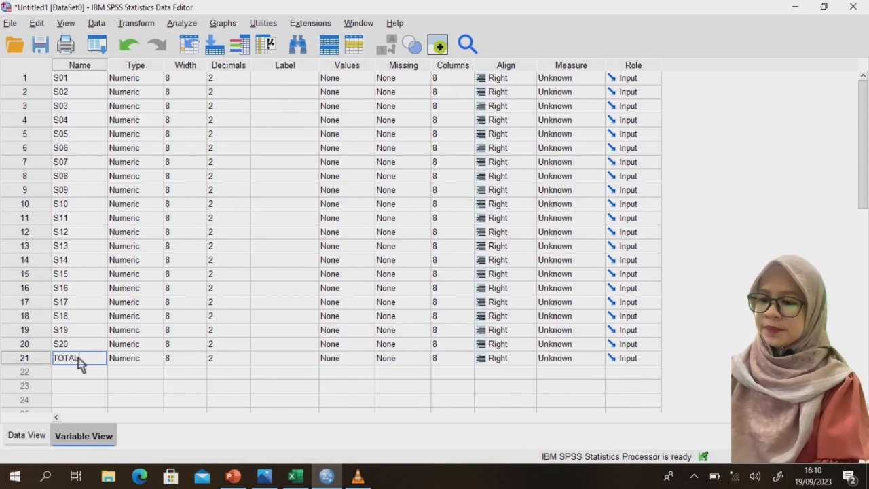
Step: Set the decimals to 0 for all 21 variables, S01 through S20 and TOTAL
click(241, 77)
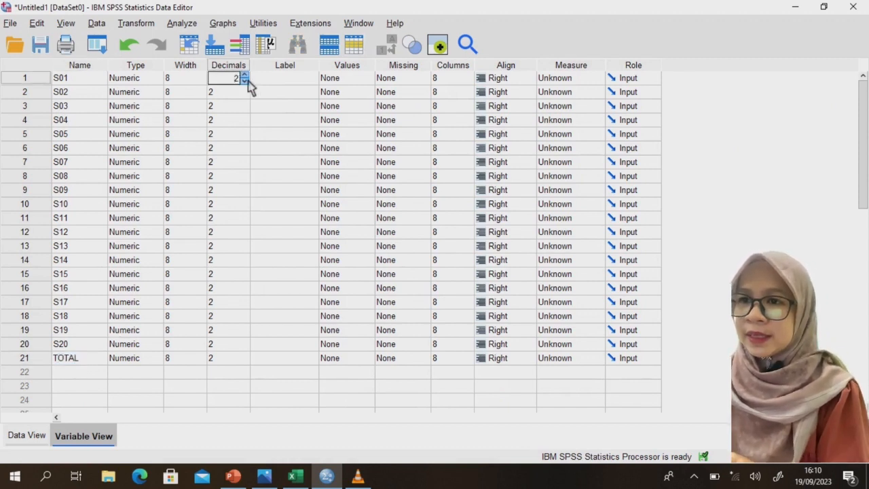
click(246, 81)
click(245, 81)
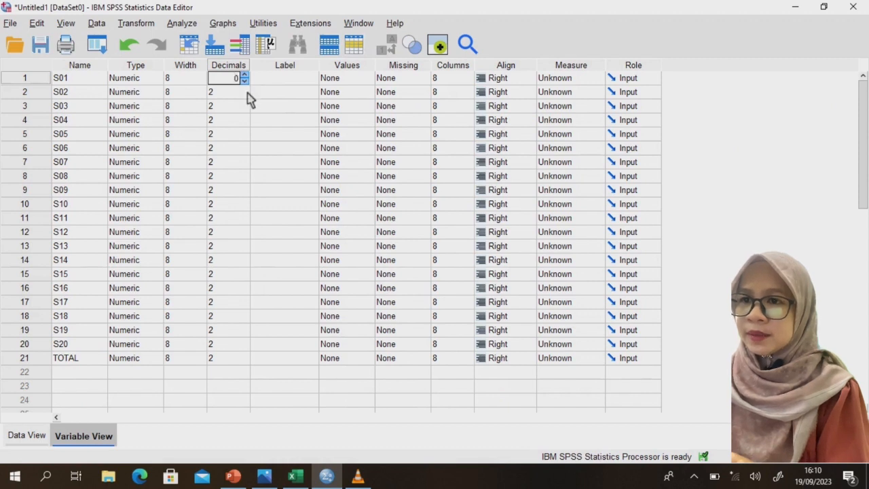
click(248, 93)
click(246, 95)
click(246, 96)
click(247, 107)
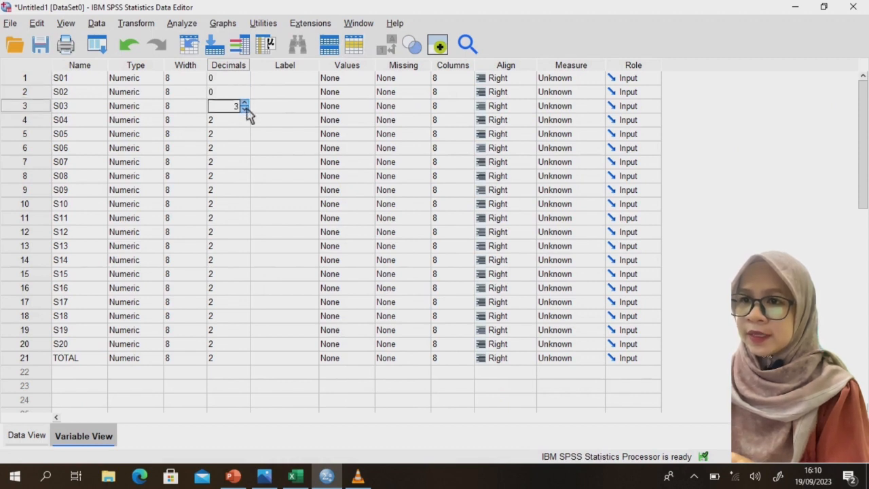
click(246, 109)
click(246, 109)
click(248, 121)
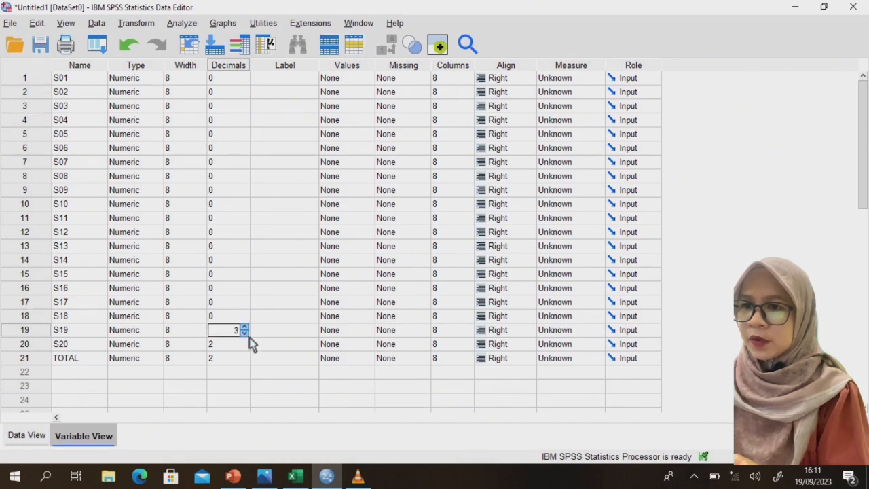
click(247, 333)
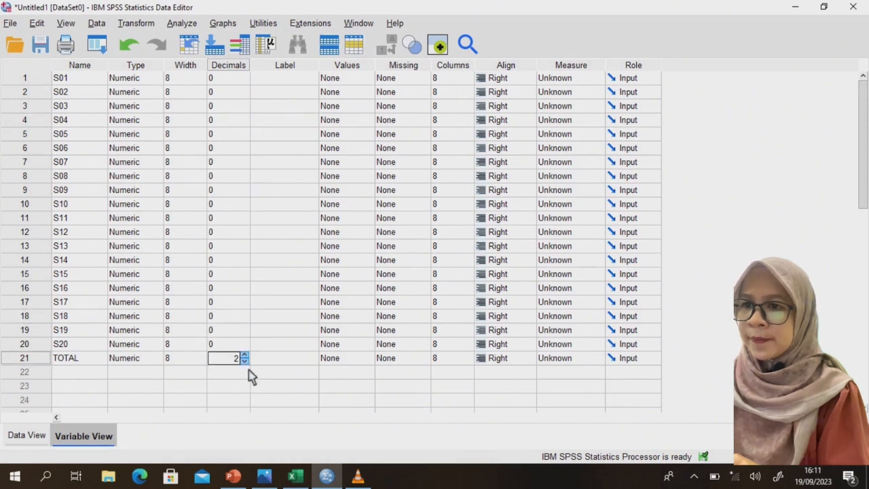
click(246, 361)
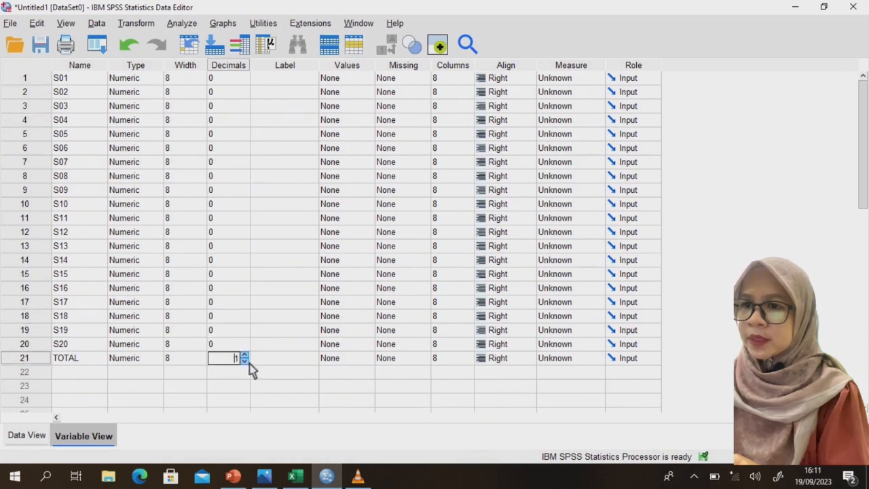
click(246, 362)
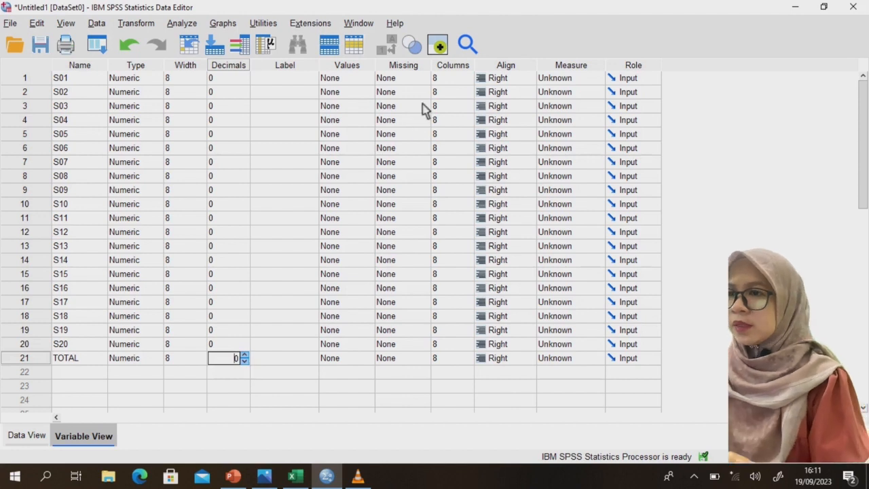
Step: Set the measurement level to Scale for all variables, S01 through S20 and TOTAL
click(569, 79)
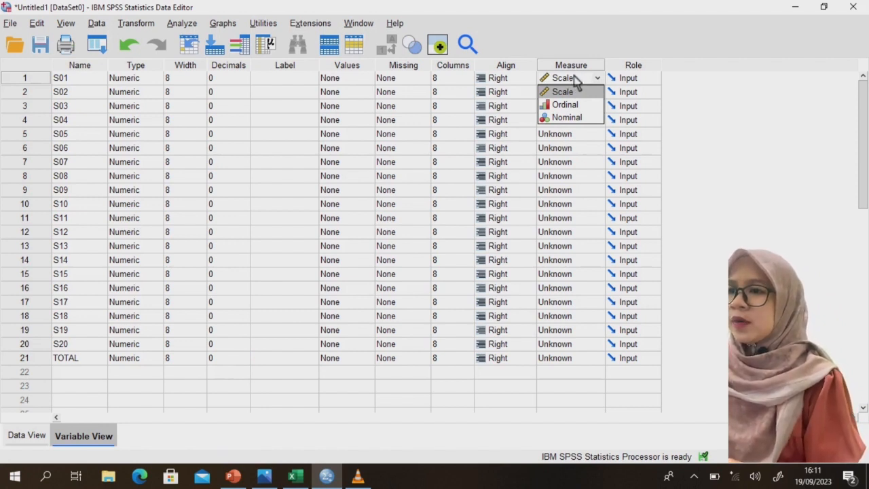
click(574, 96)
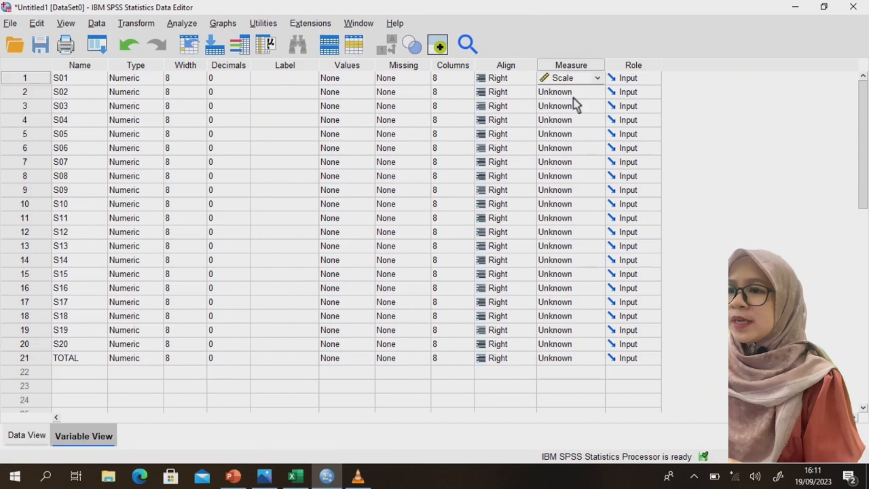
click(572, 97)
click(578, 111)
click(578, 111)
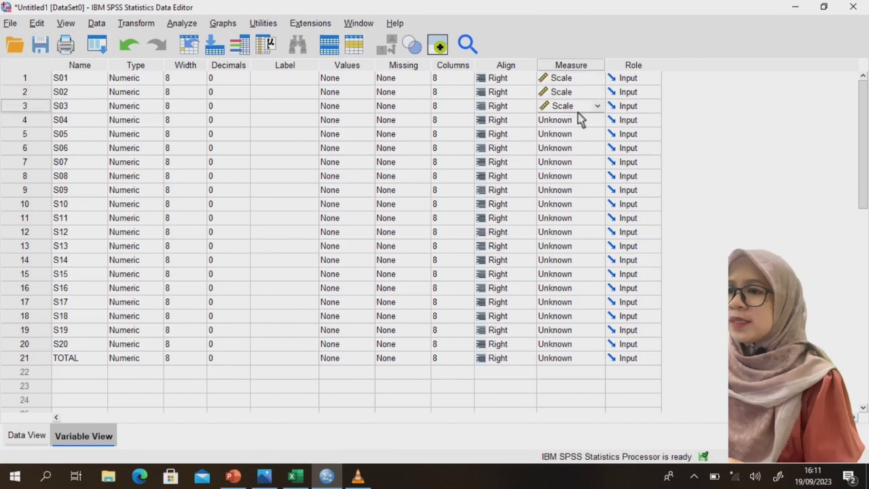
click(576, 125)
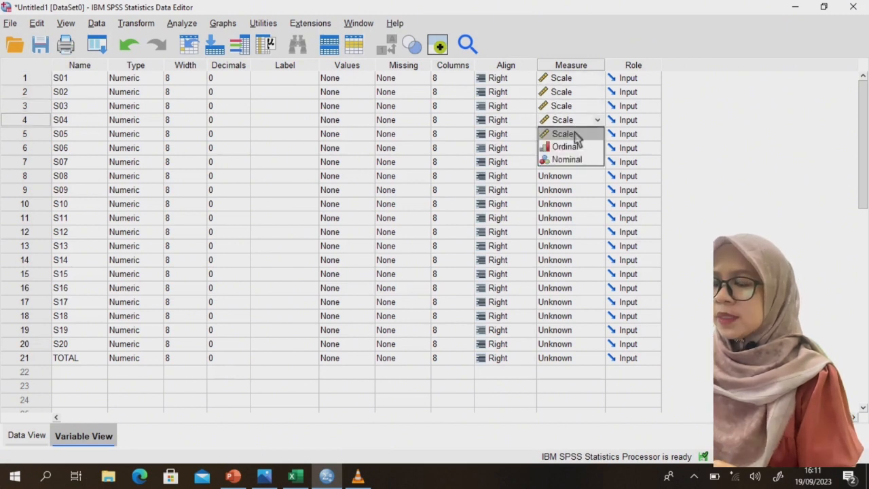
click(576, 135)
click(576, 136)
click(574, 147)
click(574, 150)
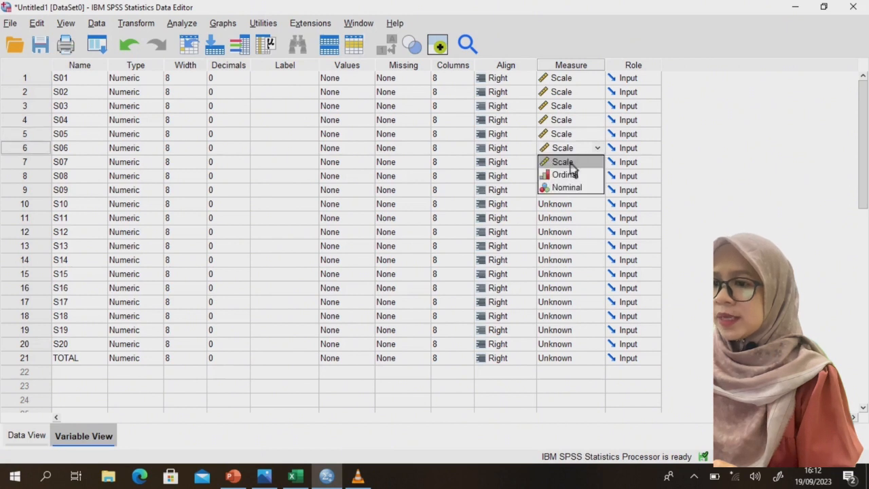
click(572, 162)
click(573, 163)
click(571, 175)
click(567, 178)
click(567, 178)
click(567, 190)
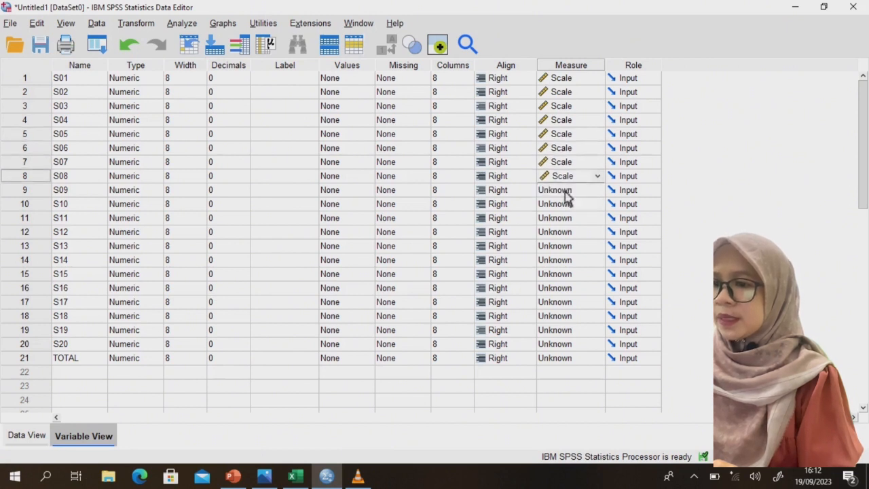
click(567, 193)
click(568, 207)
click(568, 218)
click(568, 219)
click(568, 232)
click(570, 232)
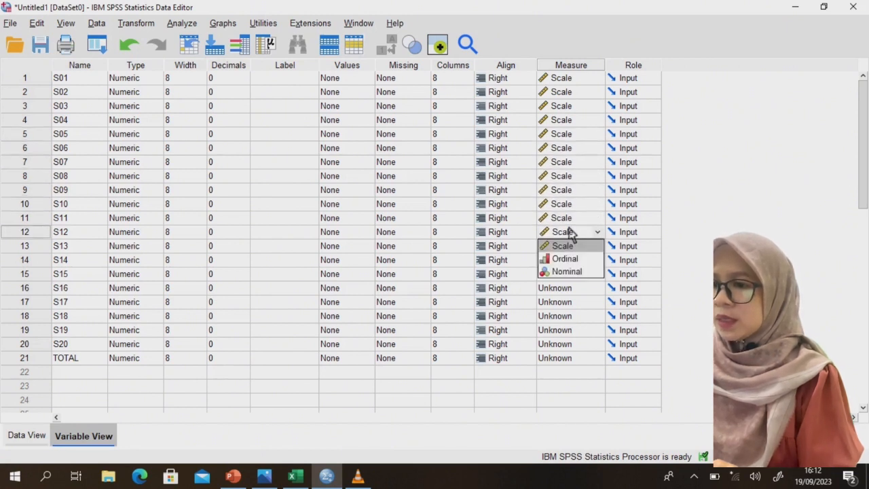
click(569, 246)
click(569, 247)
click(569, 260)
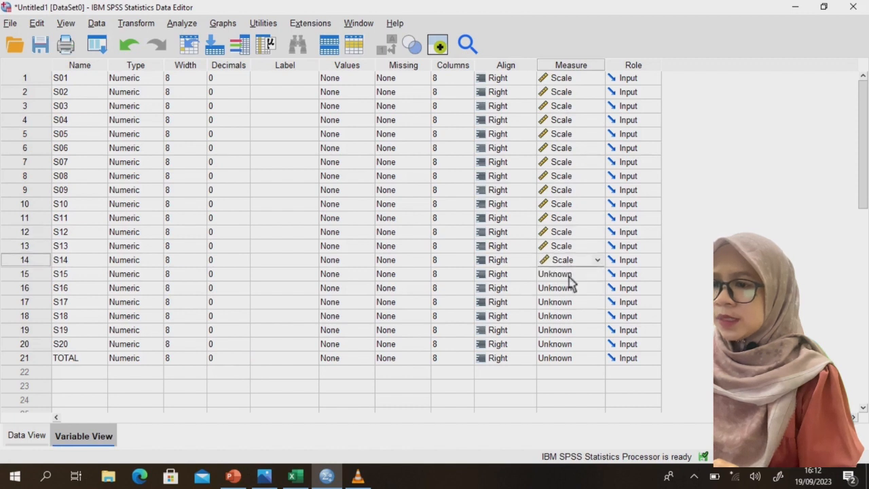
click(569, 275)
click(569, 289)
click(569, 289)
click(569, 303)
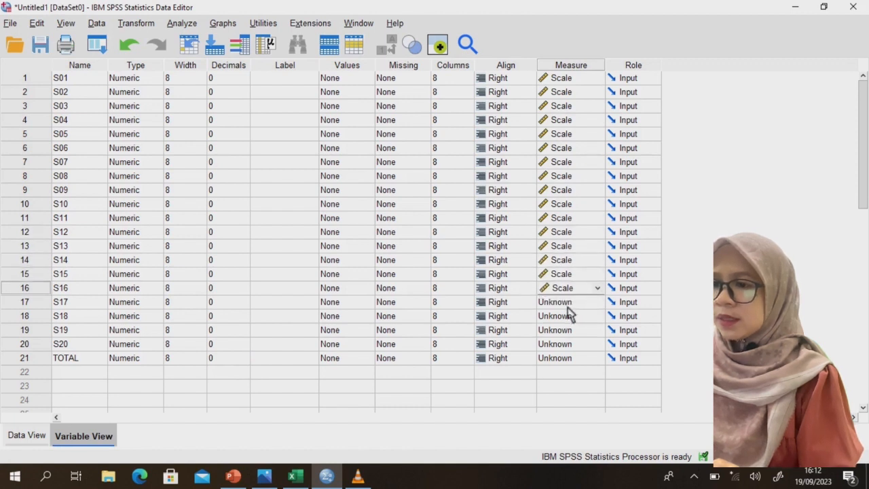
click(569, 304)
click(569, 317)
click(569, 320)
click(569, 331)
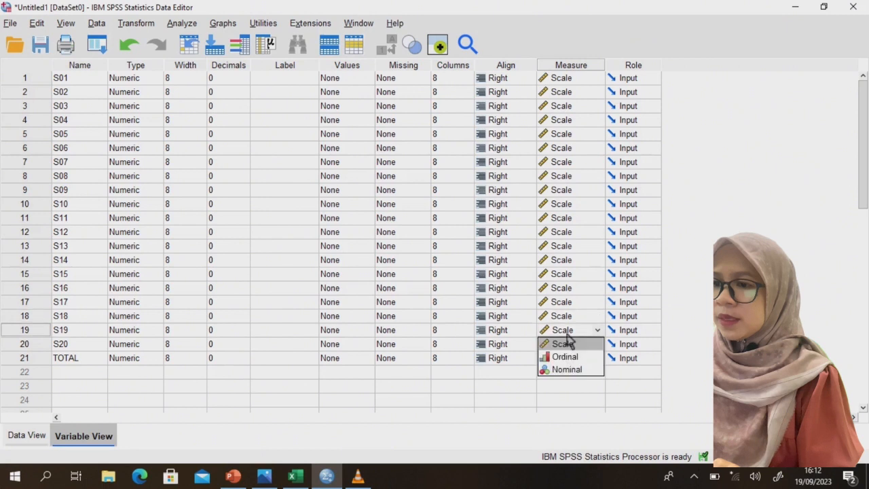
click(569, 343)
click(571, 345)
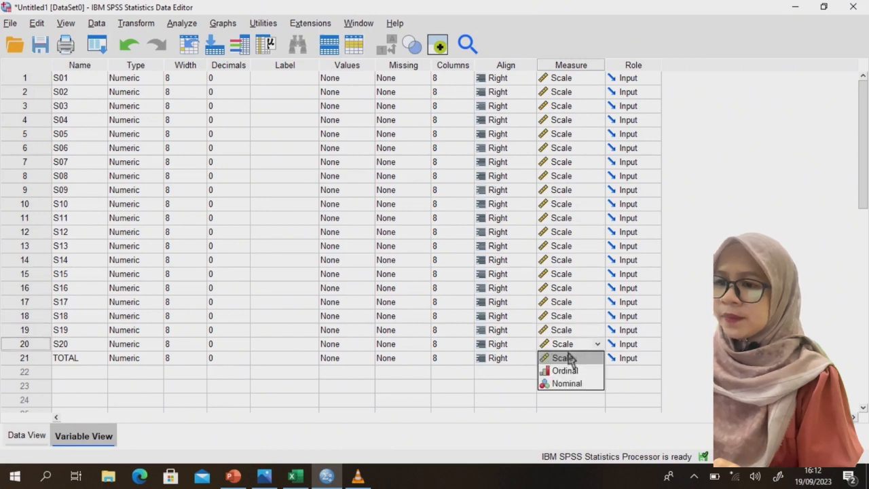
click(567, 359)
click(569, 359)
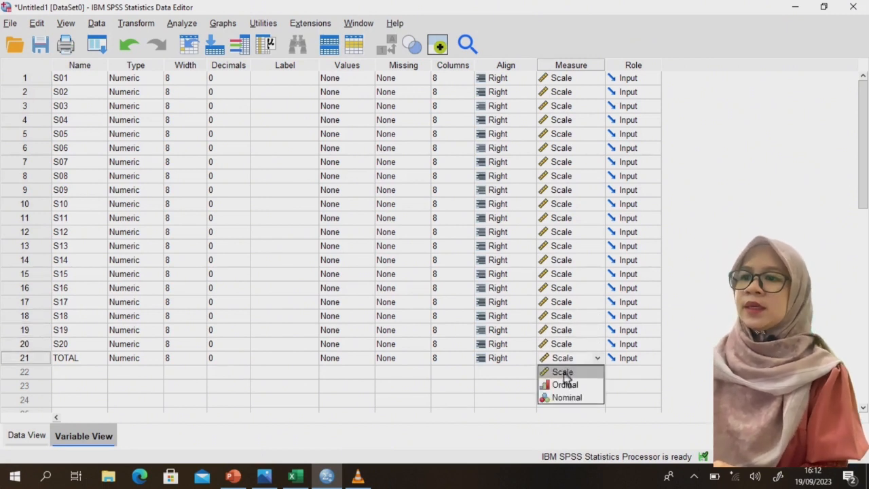
click(567, 373)
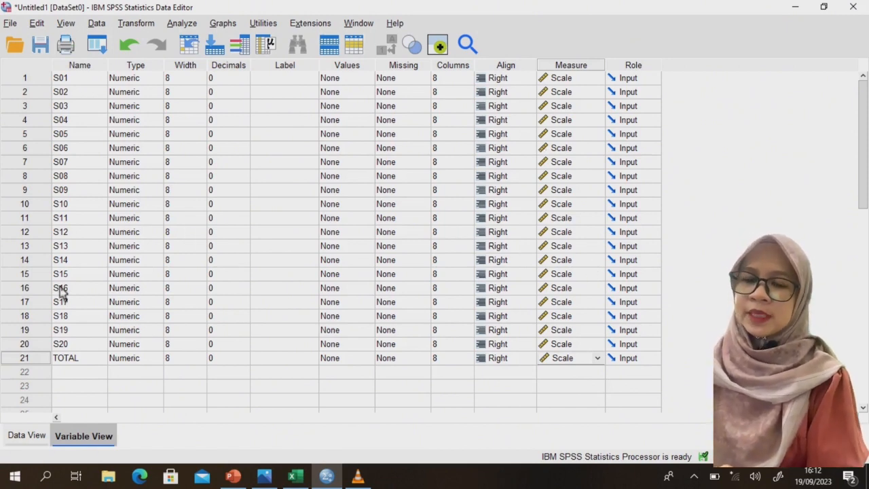
Step: Run a two-tailed Pearson bivariate correlation on all variables, S01 through TOTAL, with significant correlations flagged
click(26, 436)
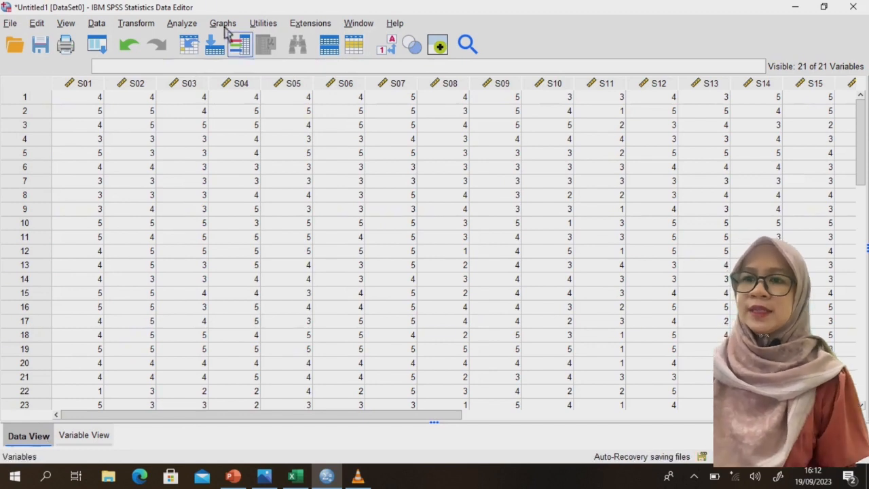
click(190, 24)
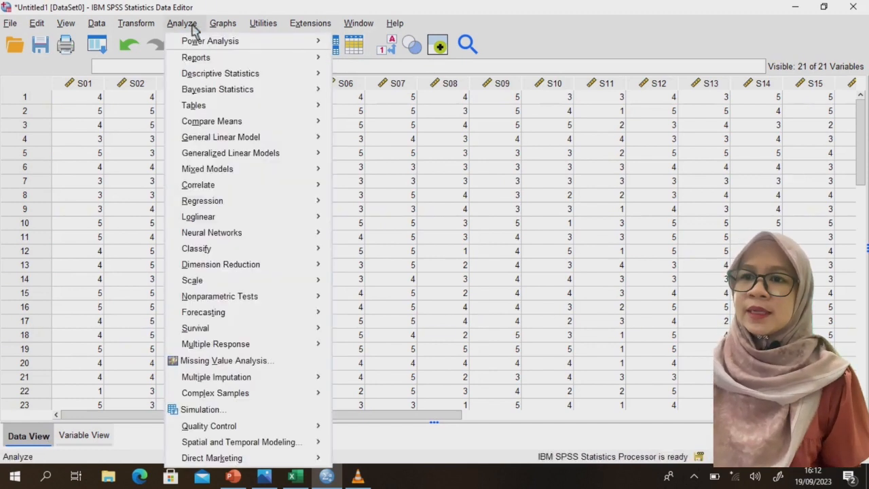
mouse_move(239, 190)
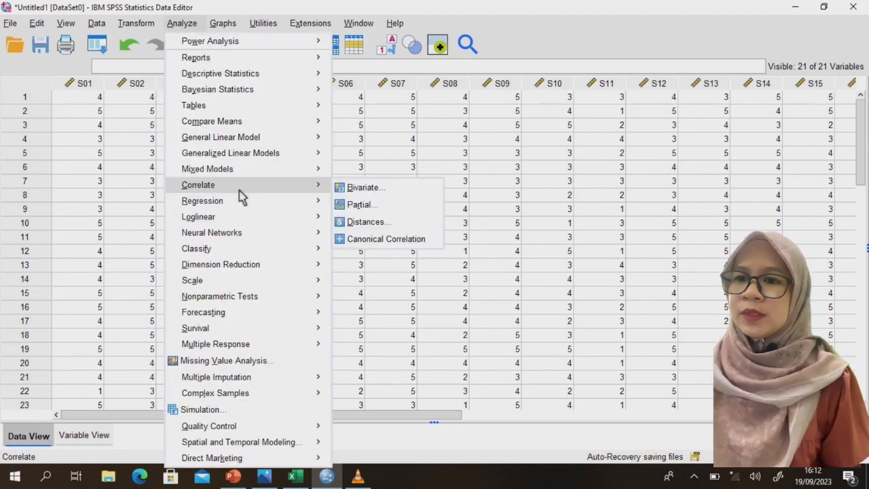
click(359, 189)
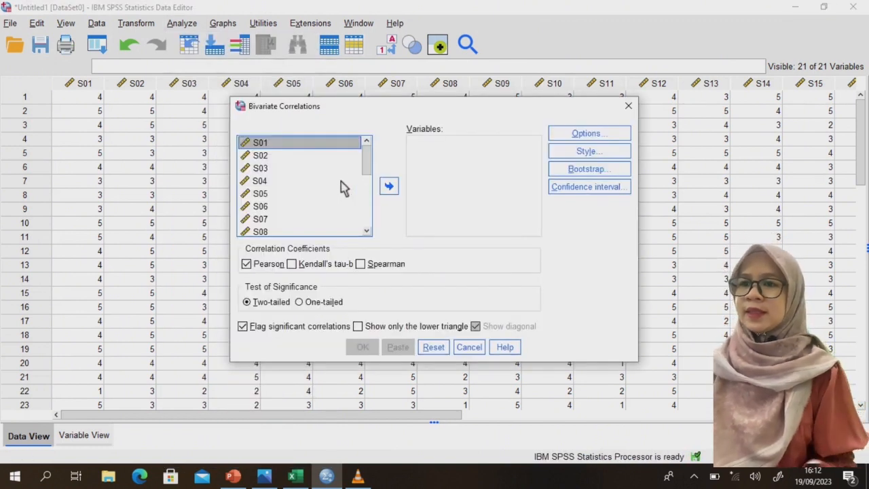
click(343, 184)
key(ctrl+a)
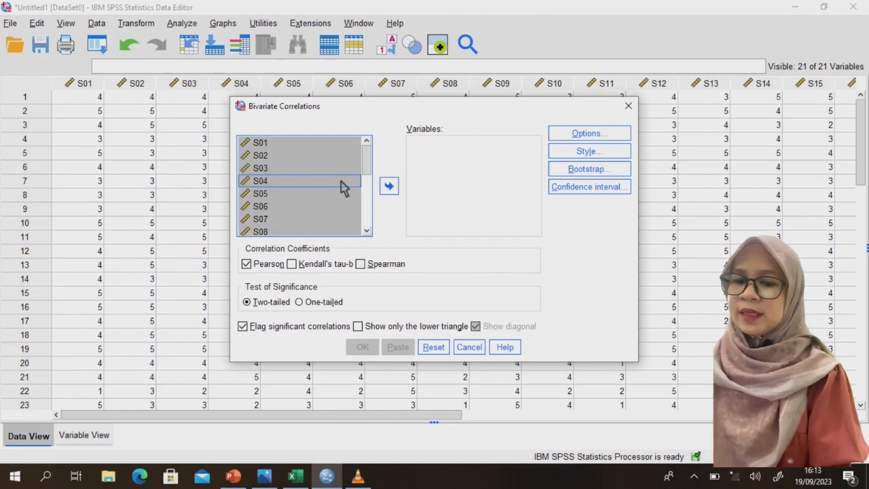
click(391, 187)
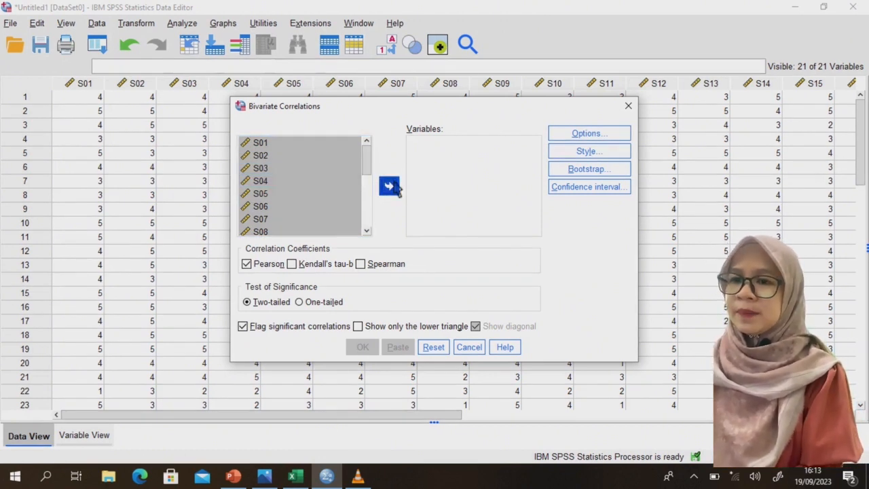
click(390, 187)
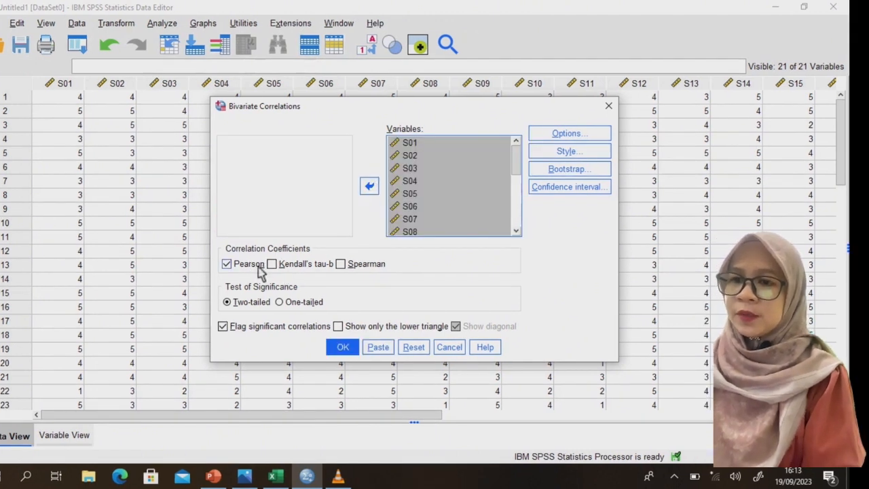
click(343, 348)
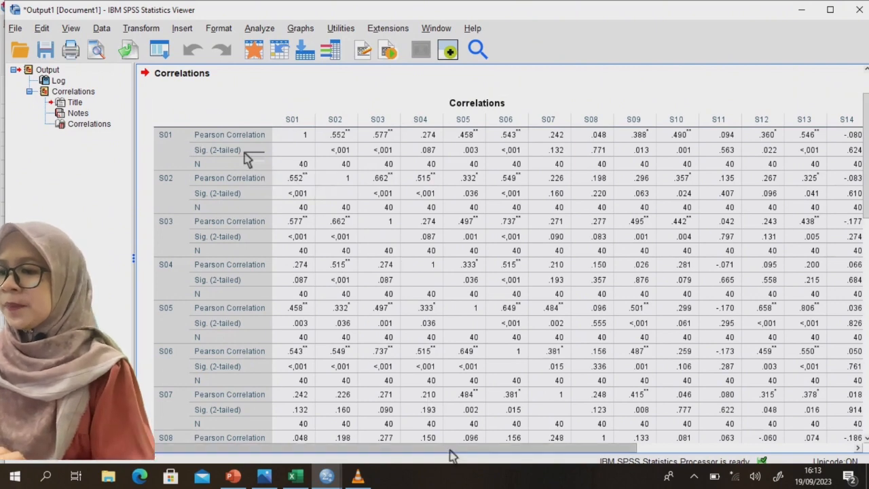
Step: Examine the TOTAL column of the Correlations table, and switch to the r-table image to look up the critical values for N = 40
drag(452, 450, 844, 443)
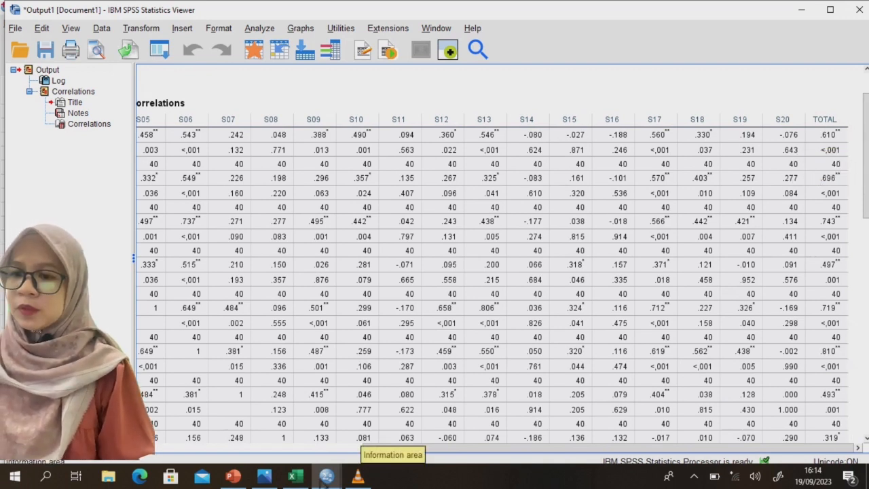
mouse_move(274, 479)
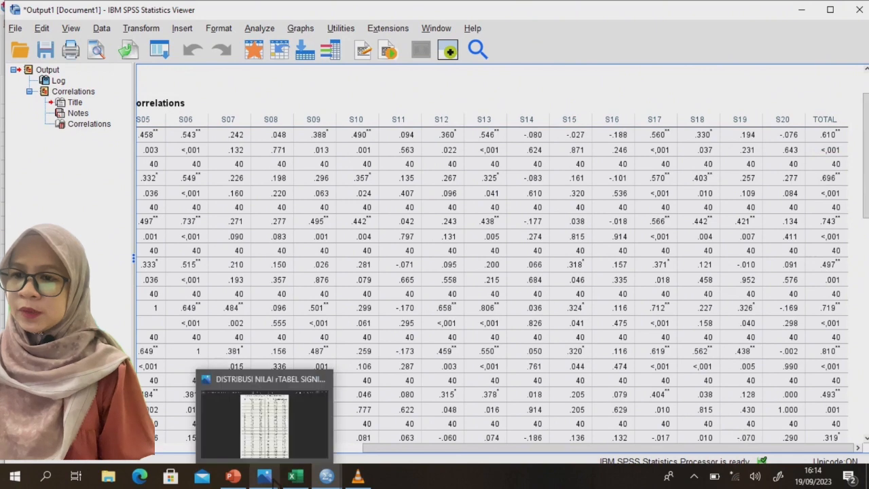
click(277, 450)
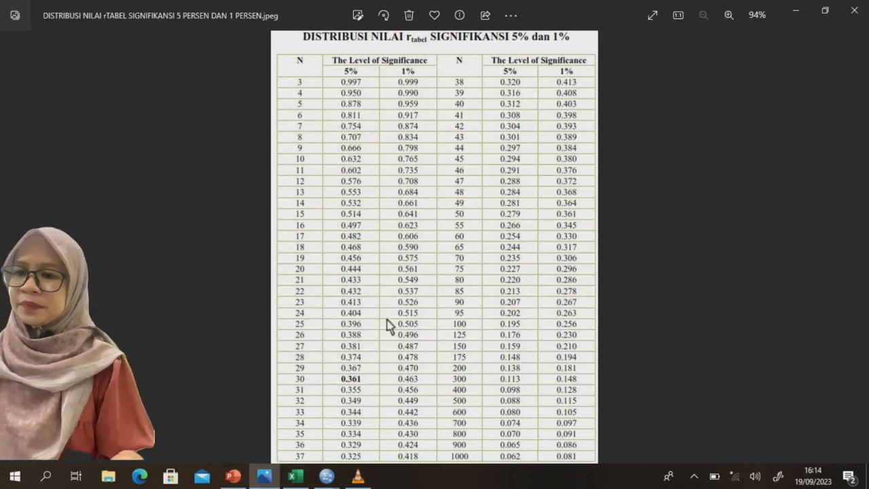
Step: Return to the SPSS output and check each item's correlation with TOTAL against the r-table value
mouse_move(327, 475)
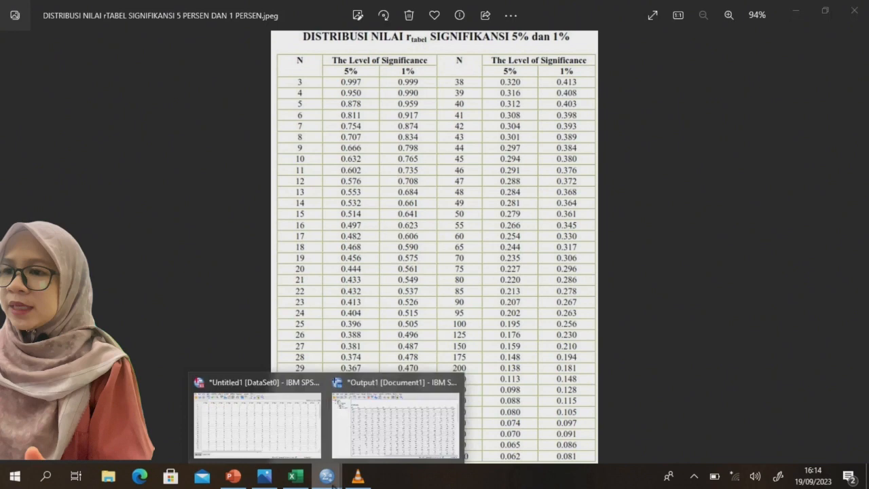
click(400, 432)
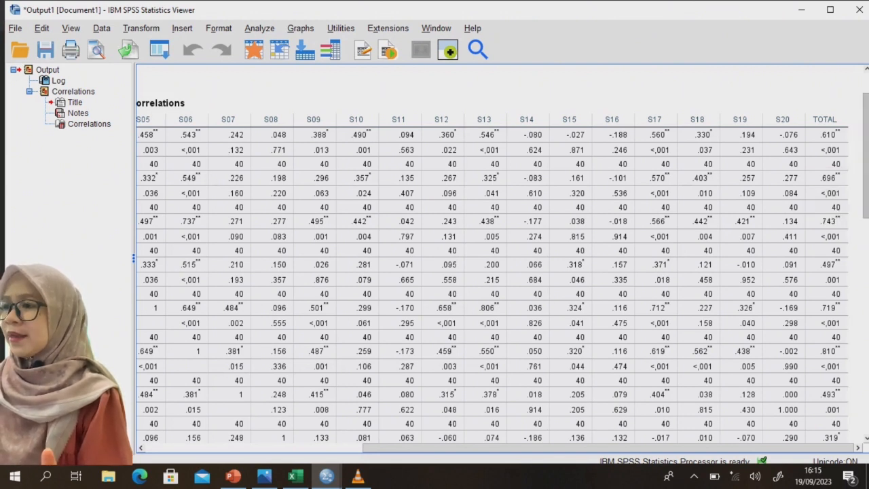
scroll(829, 141, down, 3)
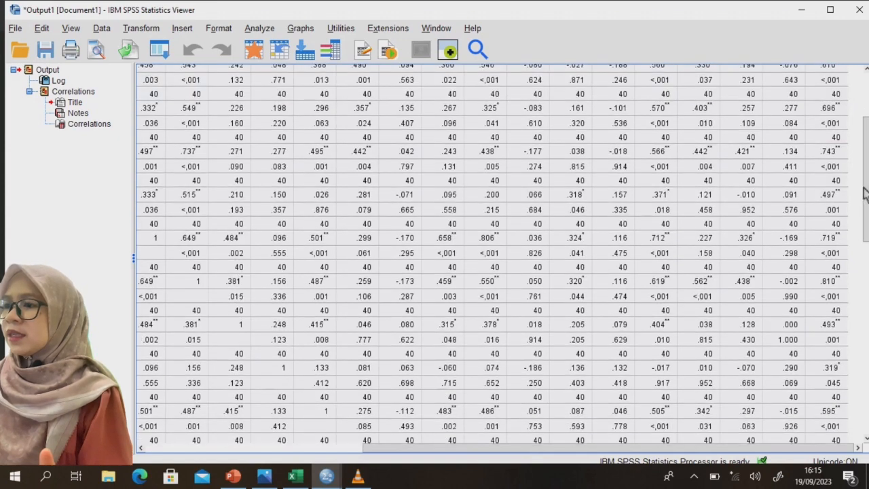